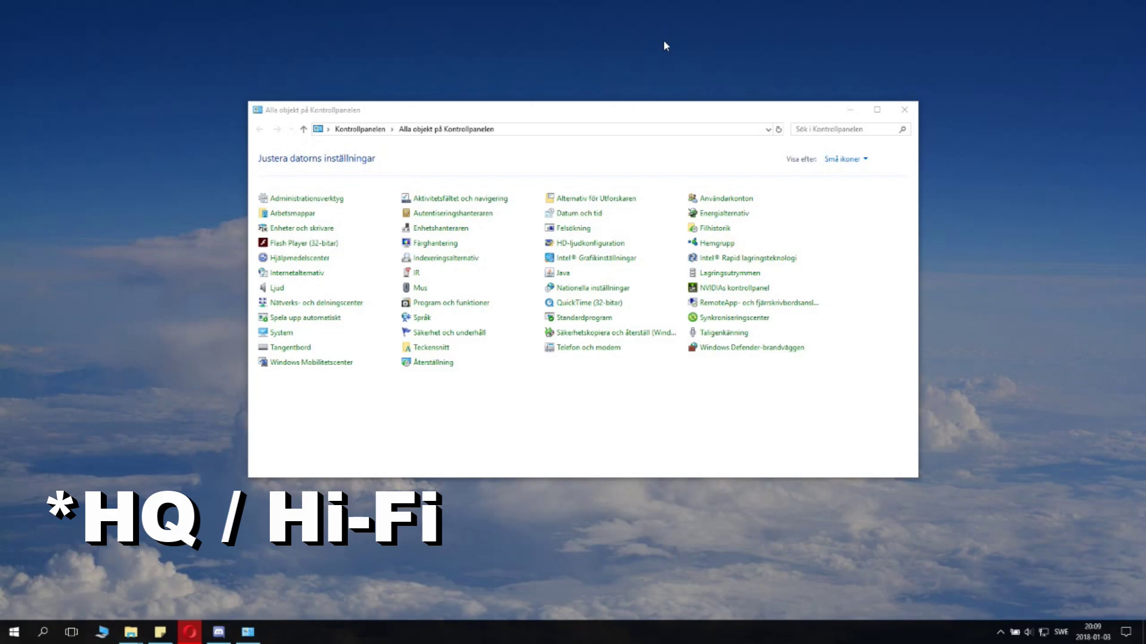
Open the Realtek HD audio manager, reposition it, and close it again.
{"action": "left_click", "coordinate": [592, 249]}
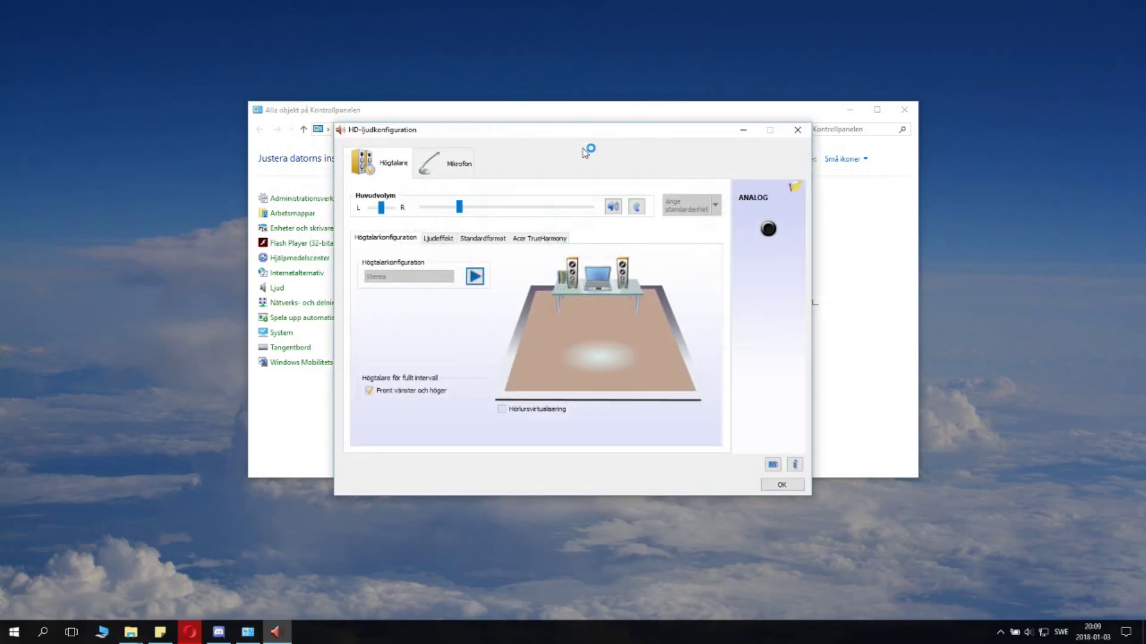
{"action": "left_click_drag", "start_coordinate": [628, 132], "coordinate": [567, 106]}
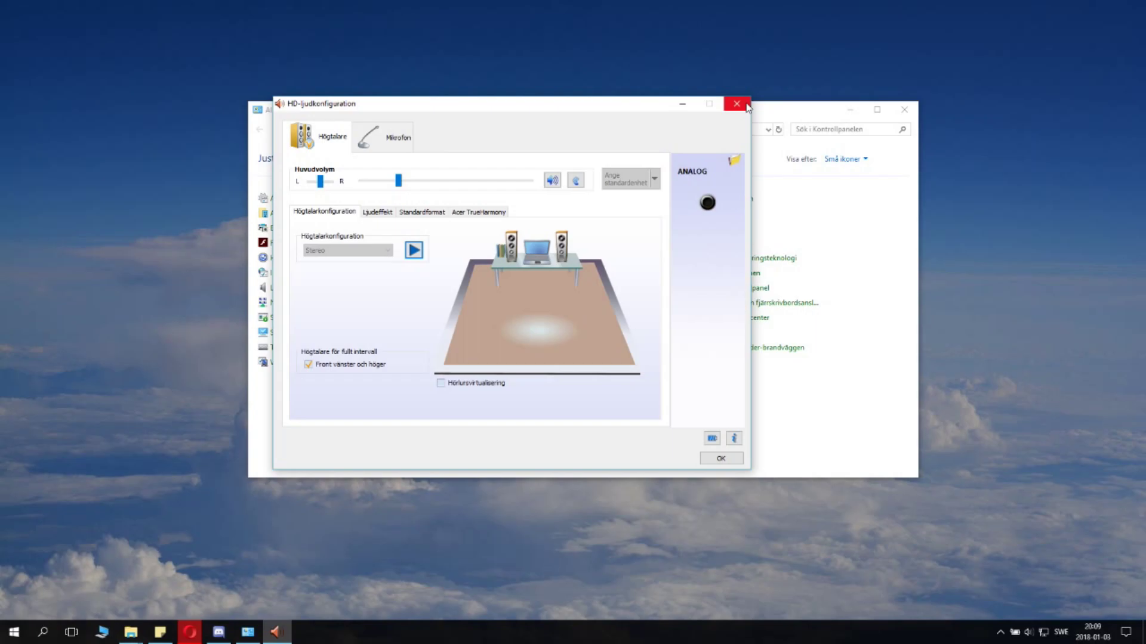
{"action": "left_click", "coordinate": [738, 105]}
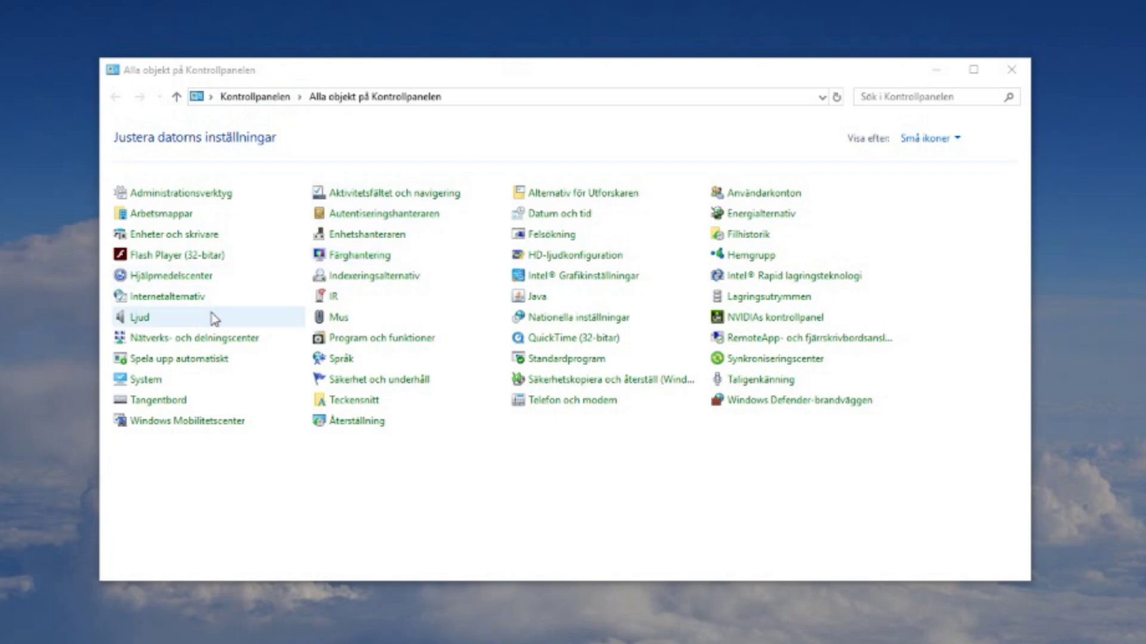
Open the Ljud dialog, center it on screen, and select the Realtek Högtalare device.
{"action": "left_click", "coordinate": [142, 323]}
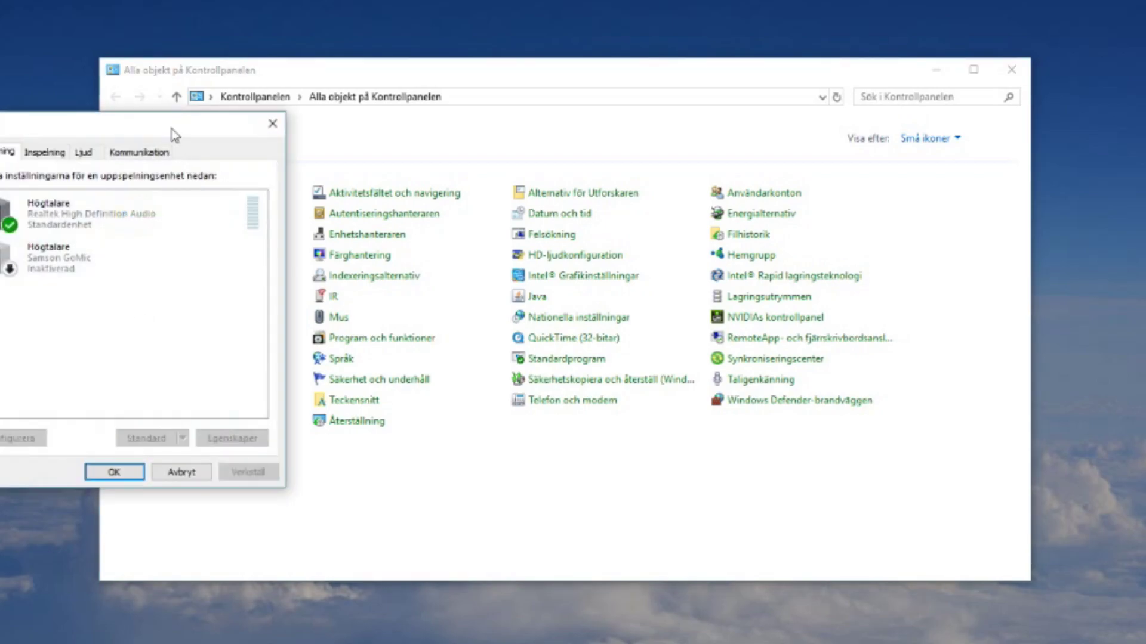
{"action": "left_click_drag", "start_coordinate": [203, 123], "coordinate": [620, 141]}
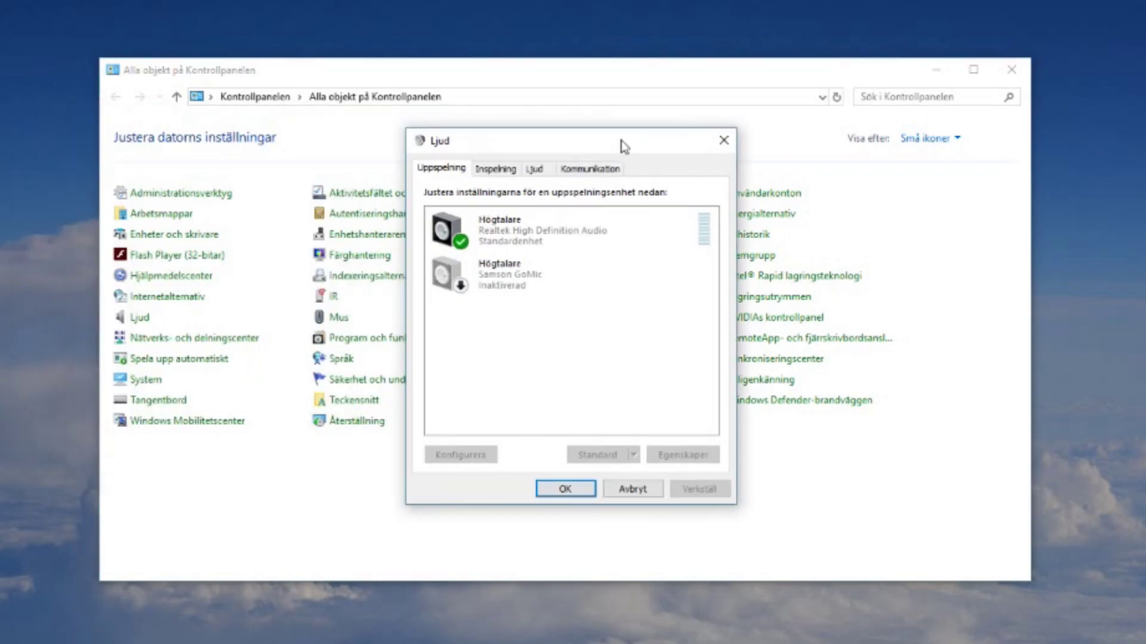
{"action": "left_click_drag", "start_coordinate": [624, 146], "coordinate": [621, 205]}
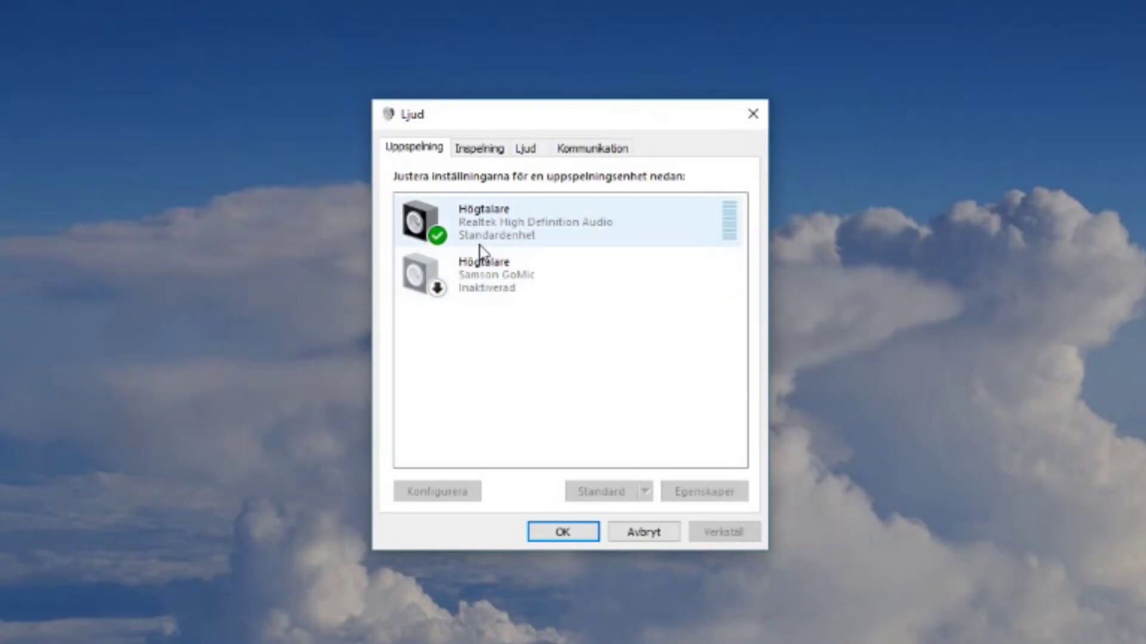
{"action": "left_click", "coordinate": [493, 287]}
{"action": "left_click", "coordinate": [504, 220]}
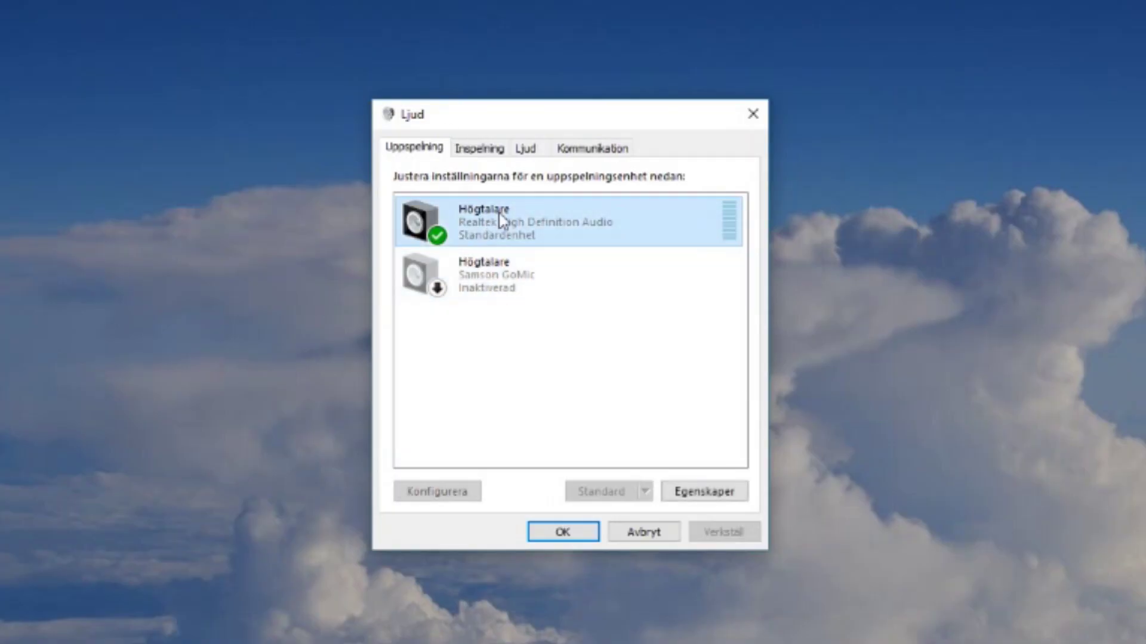
{"action": "left_click", "coordinate": [493, 289]}
{"action": "left_click", "coordinate": [516, 230]}
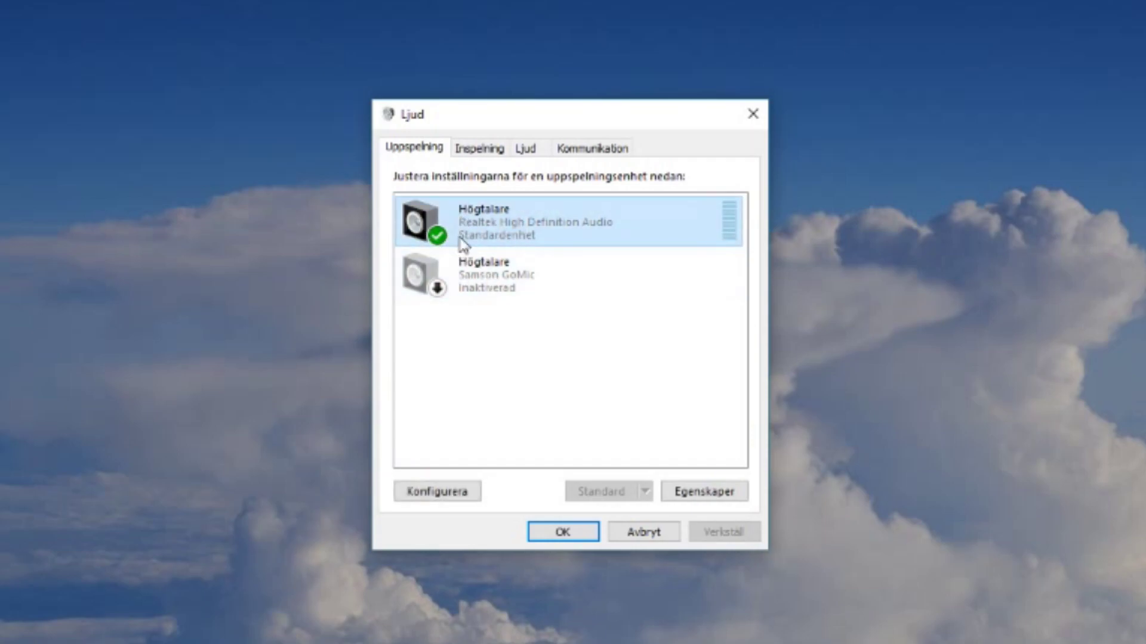
Play a test sound on the Realtek speakers, then bring up their context menu again.
{"action": "right_click", "coordinate": [488, 233]}
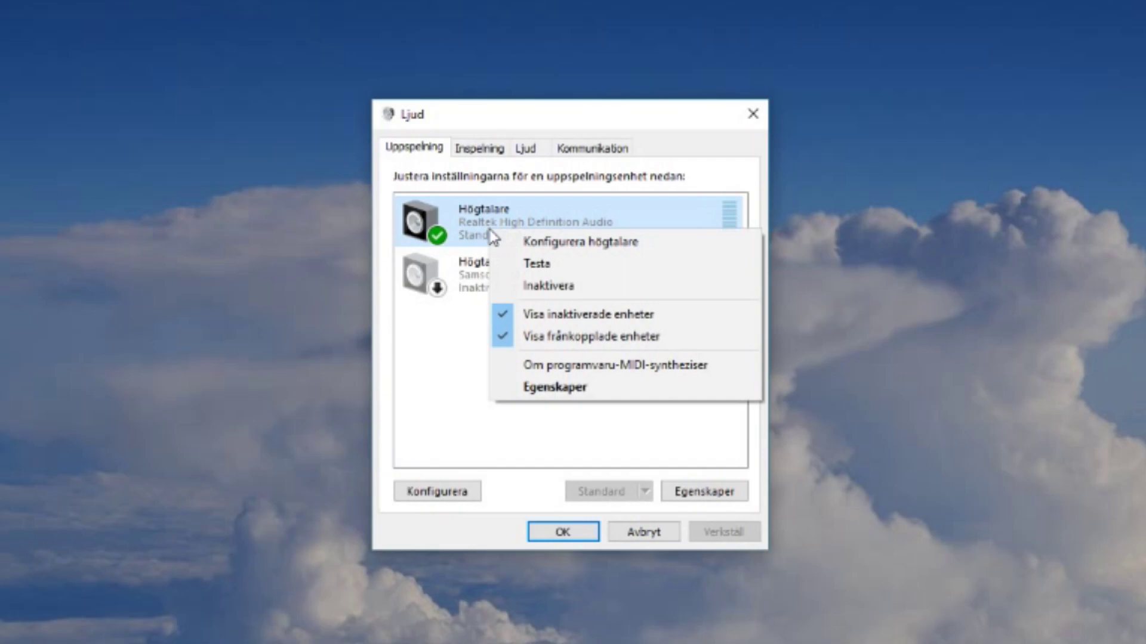
{"action": "left_click", "coordinate": [535, 266]}
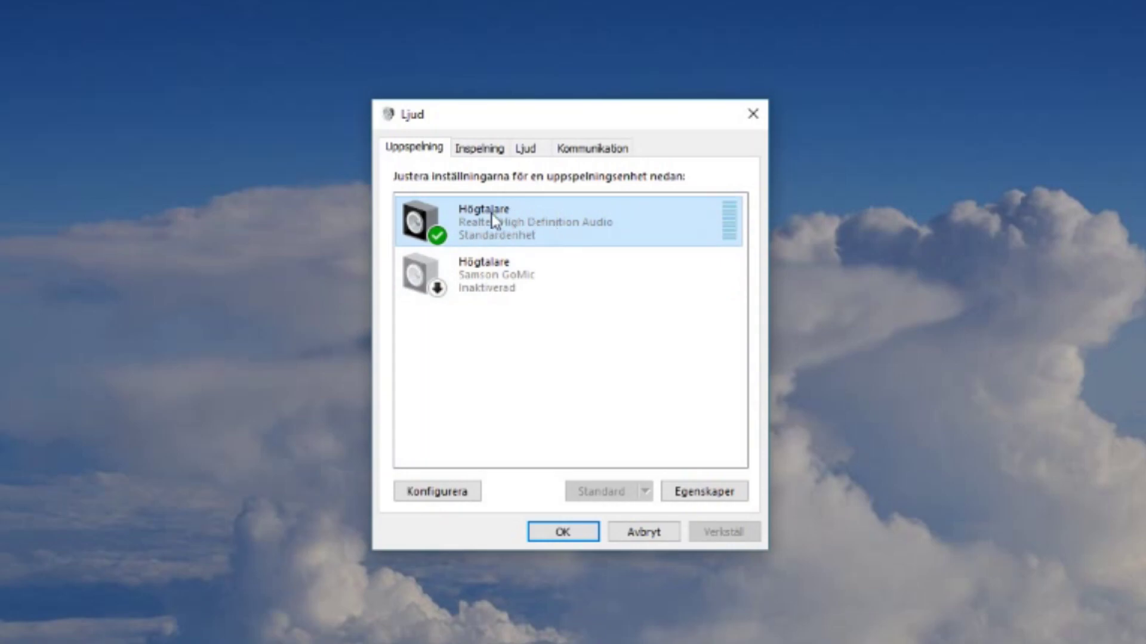
{"action": "right_click", "coordinate": [490, 233]}
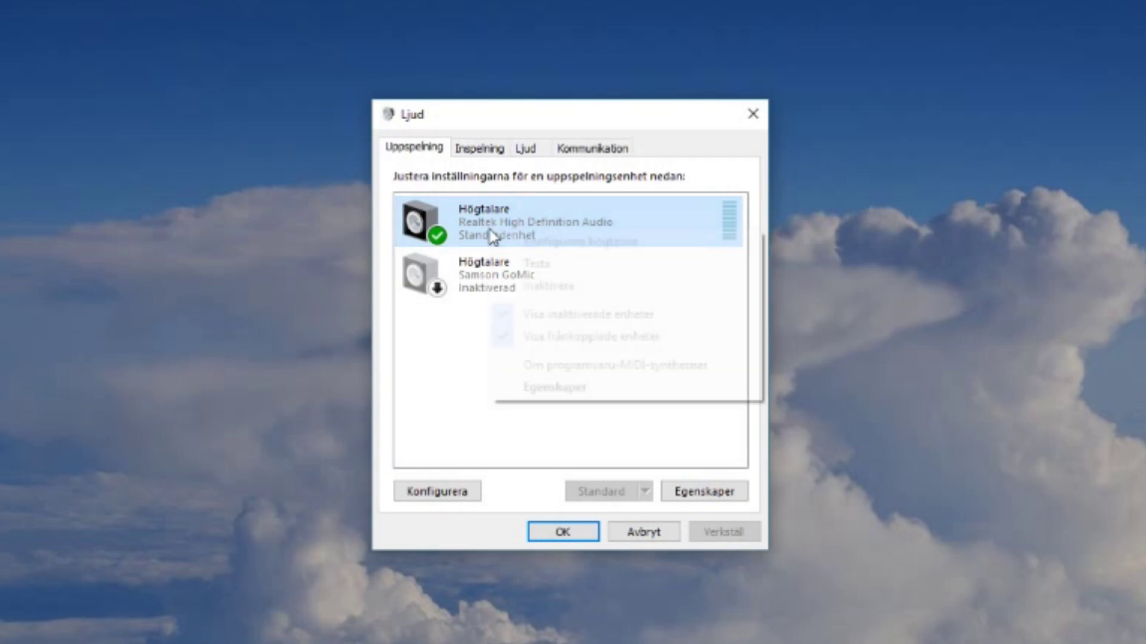
Open the Högtalare properties and check Inaktivera alla ljudeffekter on the Förbättringar tab.
{"action": "left_click", "coordinate": [588, 389]}
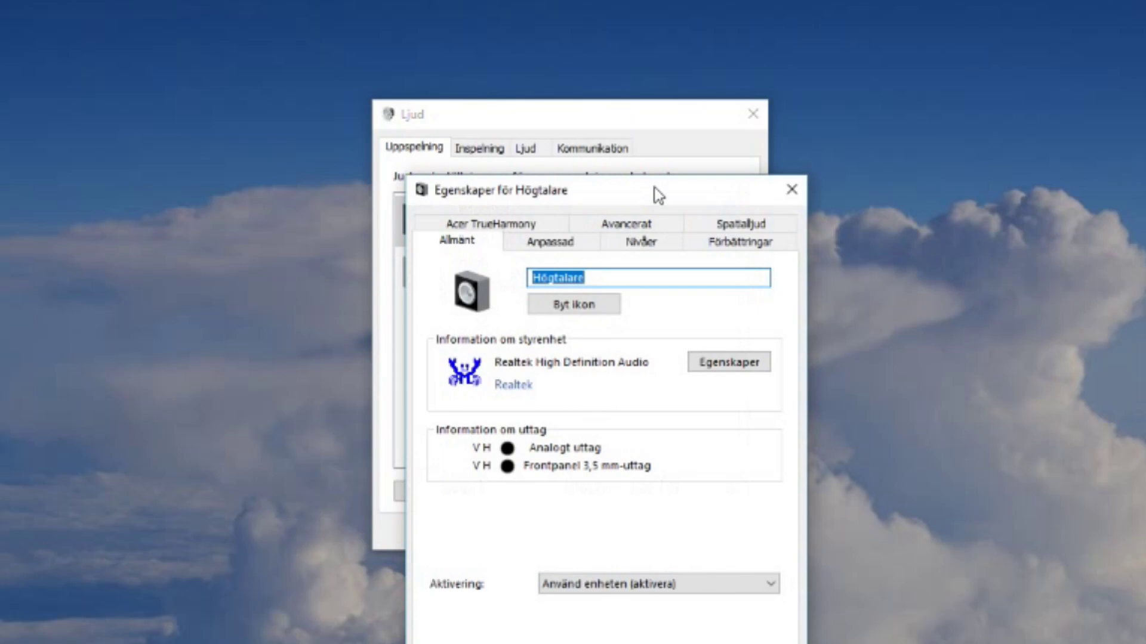
{"action": "left_click_drag", "start_coordinate": [654, 187], "coordinate": [618, 76]}
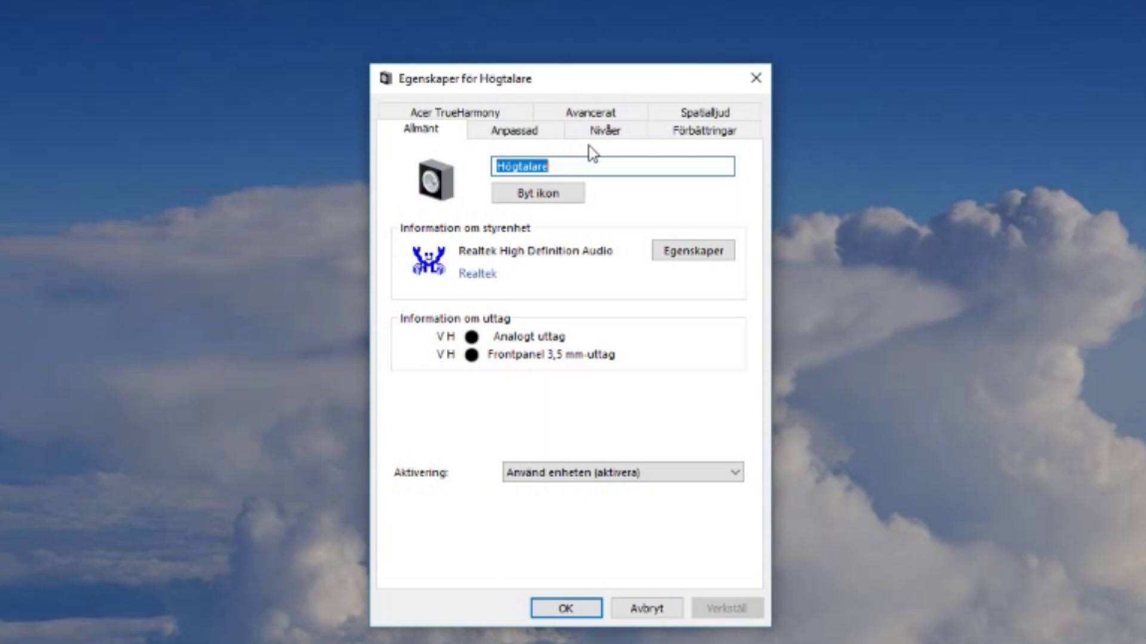
{"action": "left_click", "coordinate": [710, 139]}
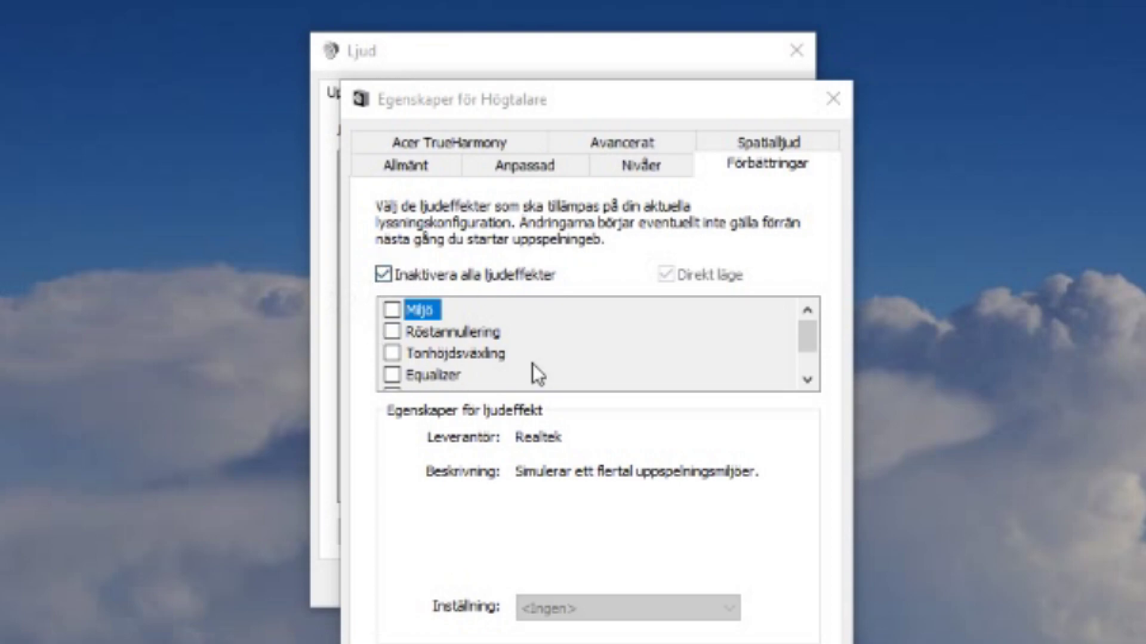
{"action": "left_click", "coordinate": [801, 418]}
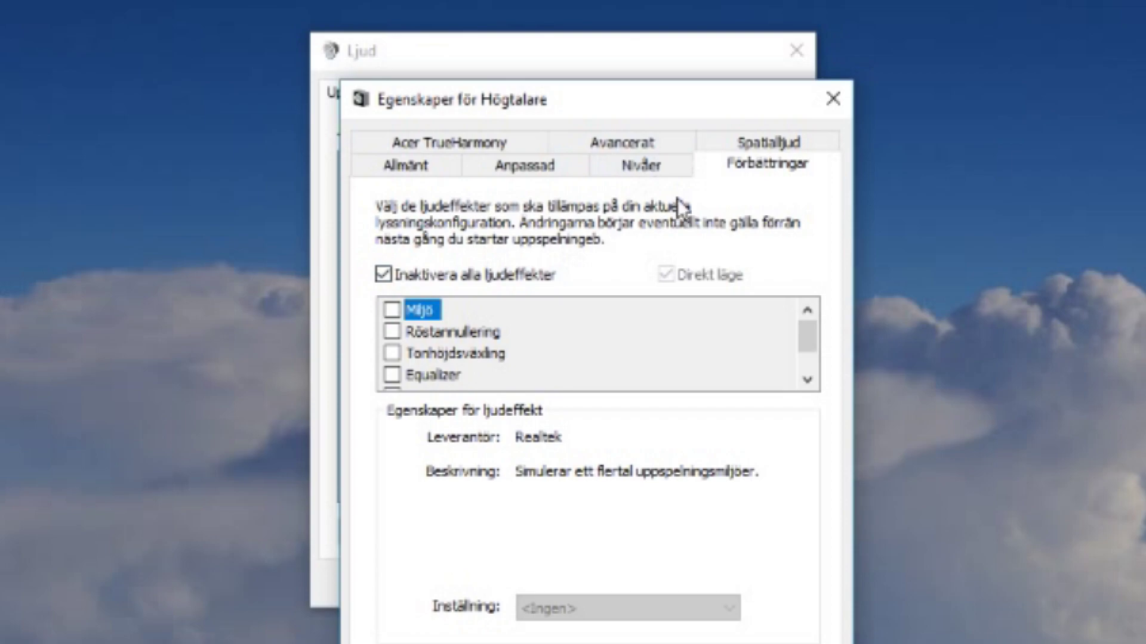
On Avancerat, set the Standardformat to 24 bitar, 48000 Hz (Studiokvalitet) after trying other formats.
{"action": "left_click", "coordinate": [639, 142]}
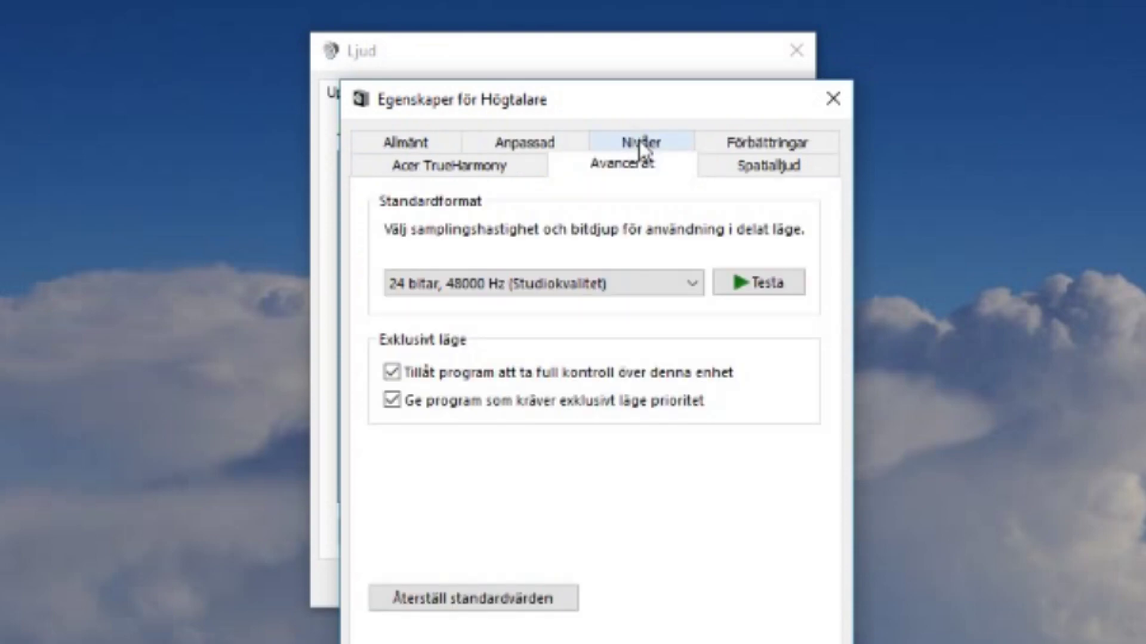
{"action": "left_click", "coordinate": [598, 285]}
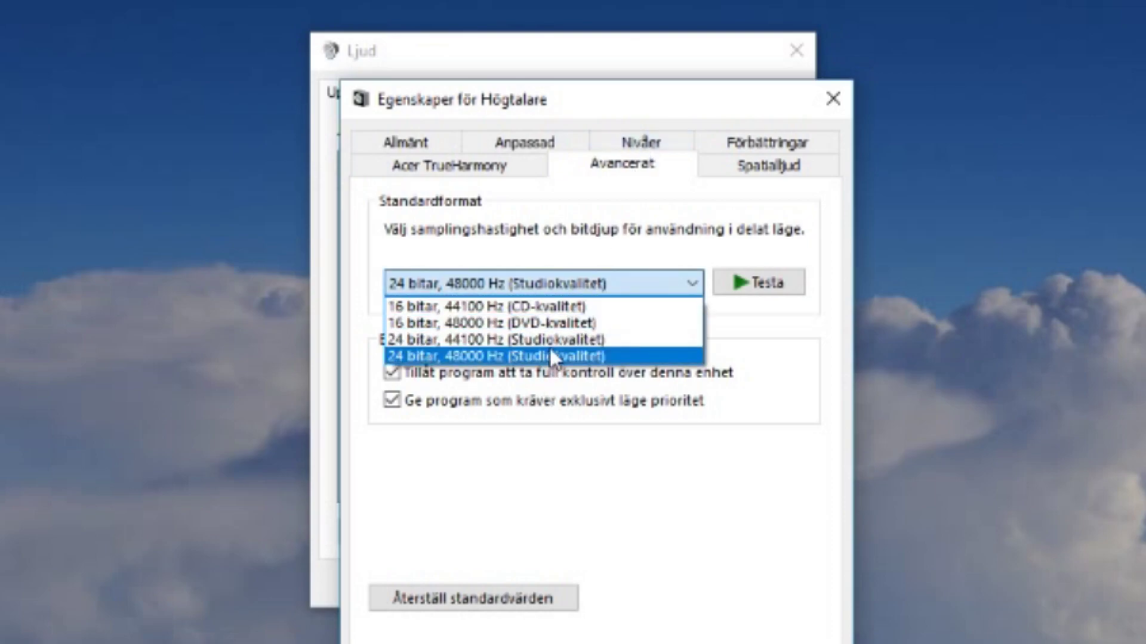
{"action": "left_click", "coordinate": [561, 306]}
{"action": "left_click", "coordinate": [552, 292]}
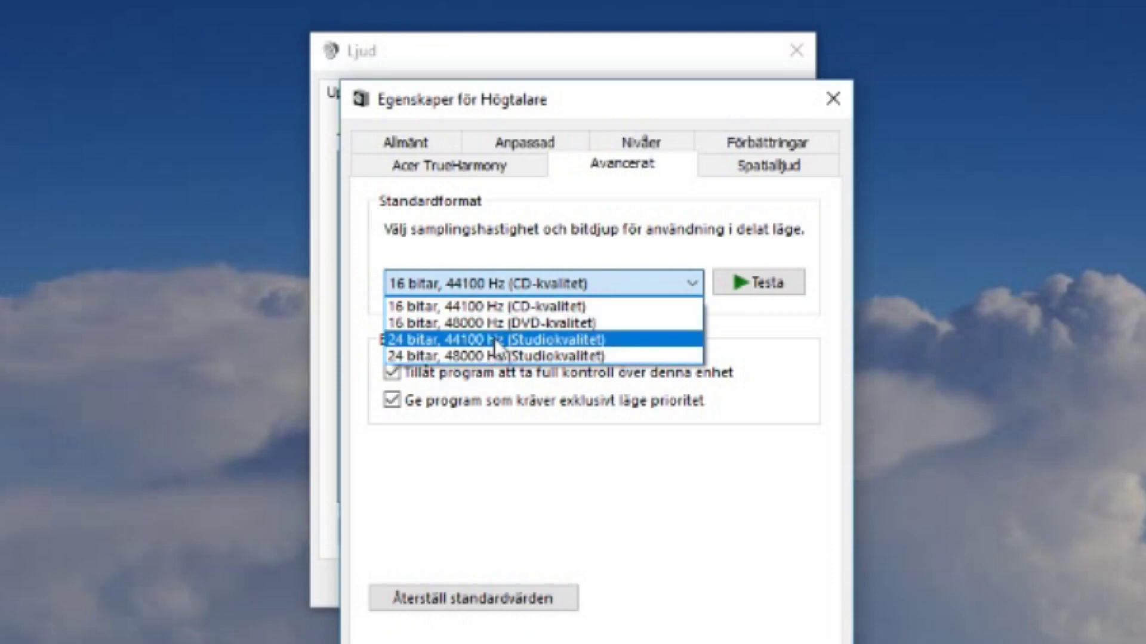
{"action": "left_click", "coordinate": [478, 340]}
{"action": "left_click", "coordinate": [469, 289]}
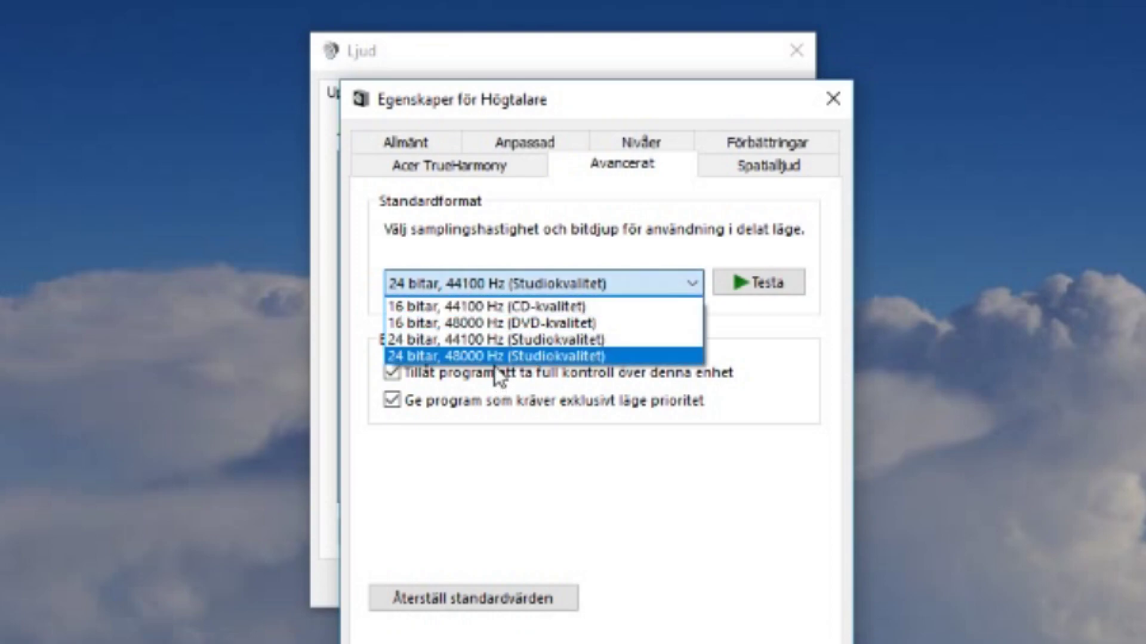
{"action": "left_click", "coordinate": [464, 356]}
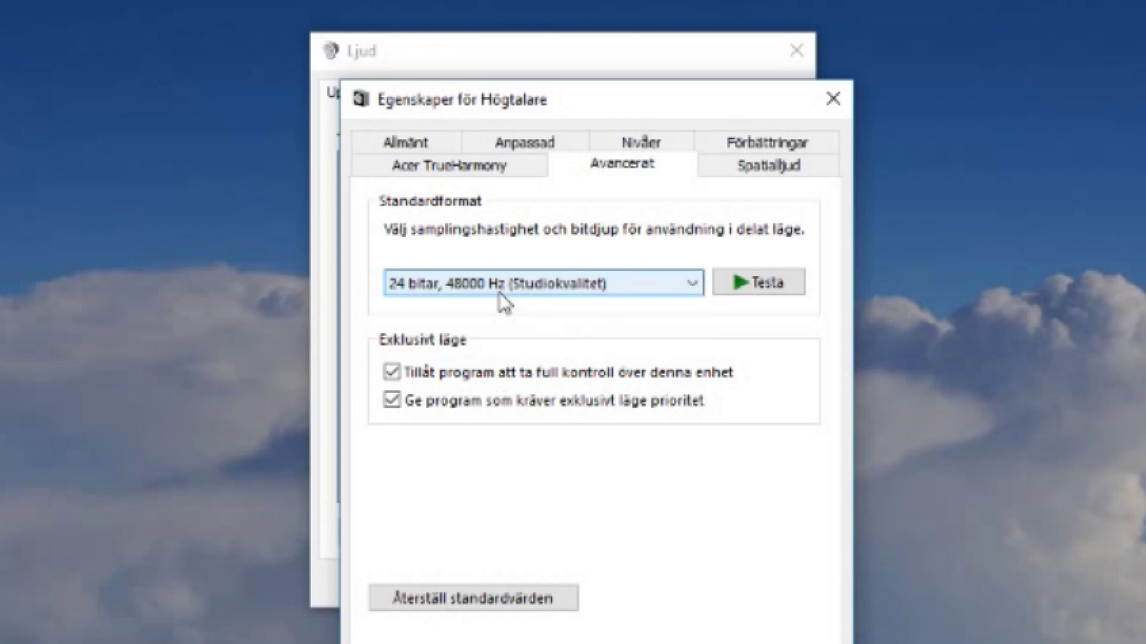
{"action": "left_click", "coordinate": [570, 293]}
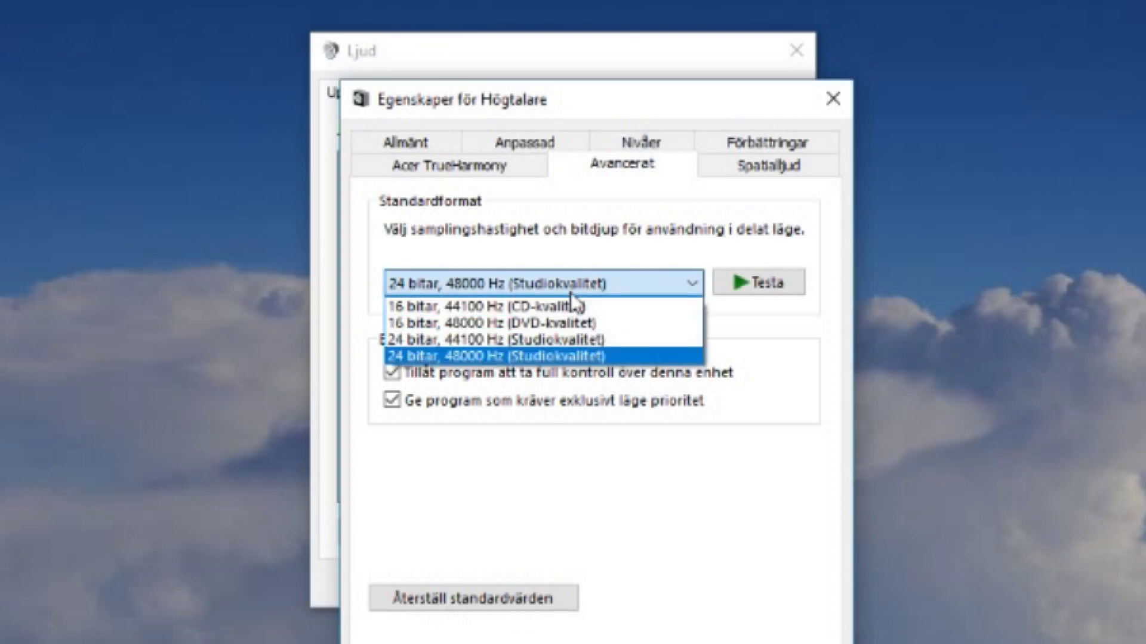
{"action": "left_click", "coordinate": [510, 357]}
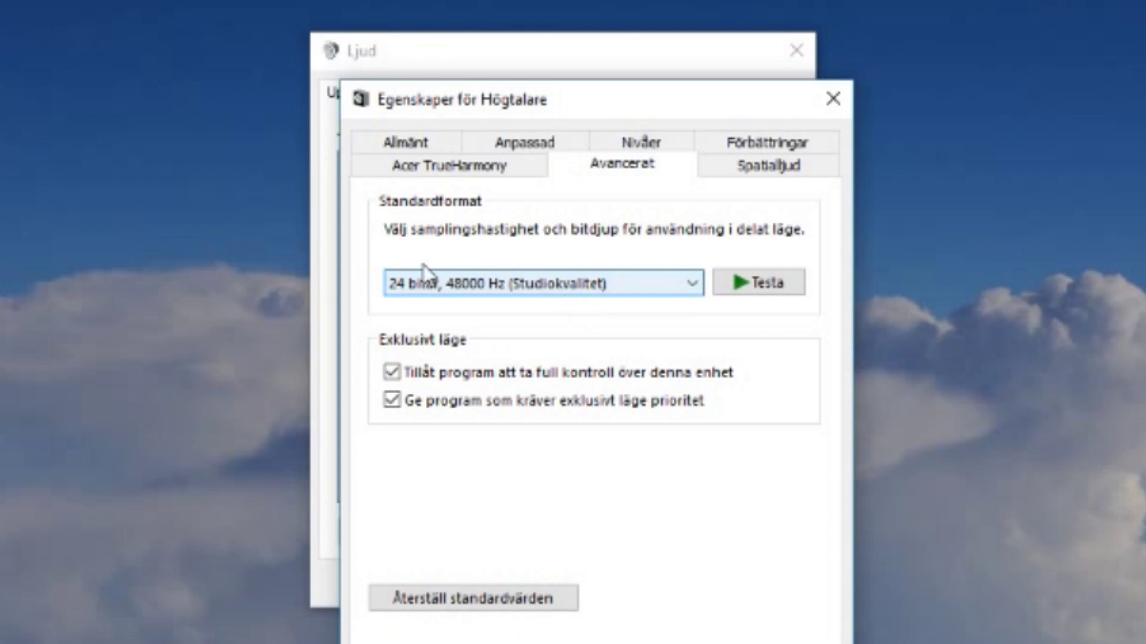
{"action": "left_click", "coordinate": [448, 356]}
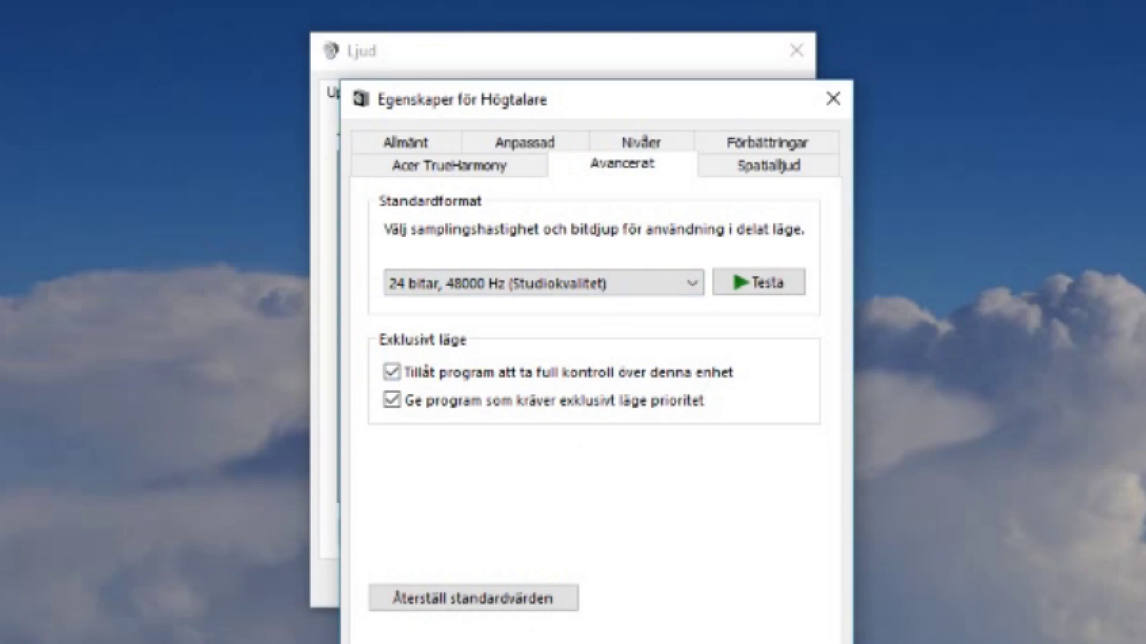
{"action": "key", "text": "Return"}
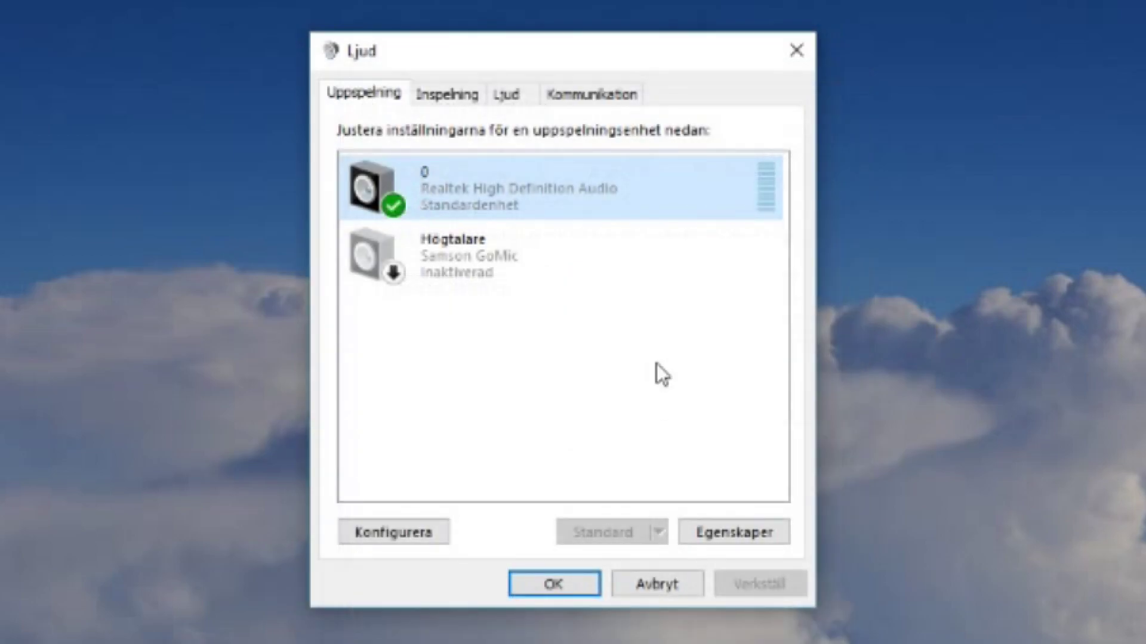
{"action": "right_click", "coordinate": [537, 193]}
{"action": "left_click", "coordinate": [650, 232]}
{"action": "left_click", "coordinate": [461, 427]}
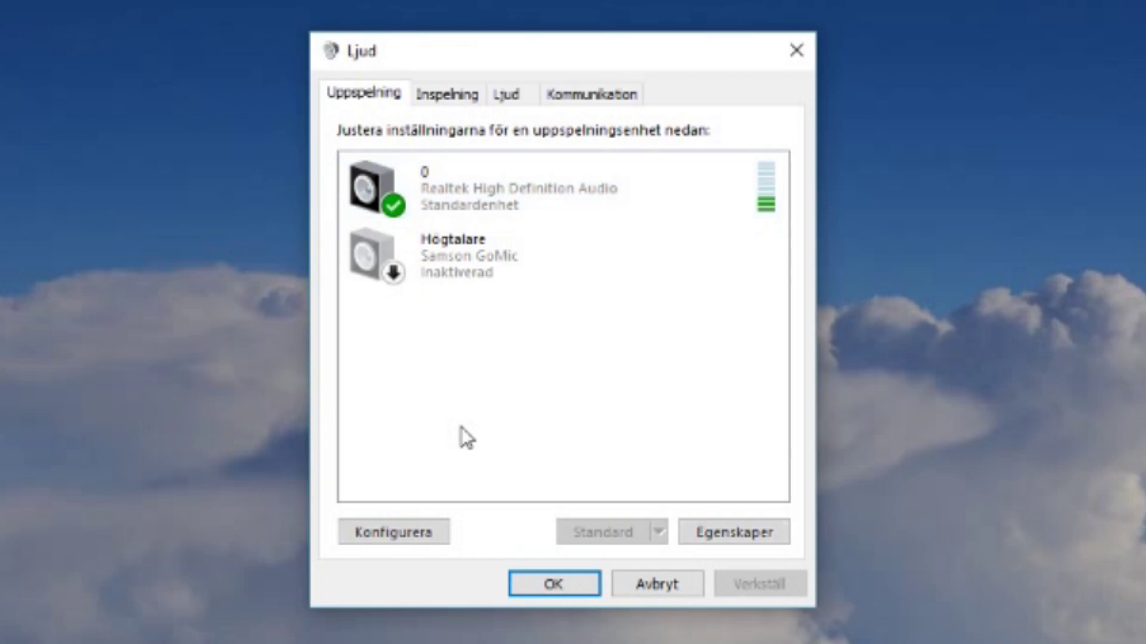